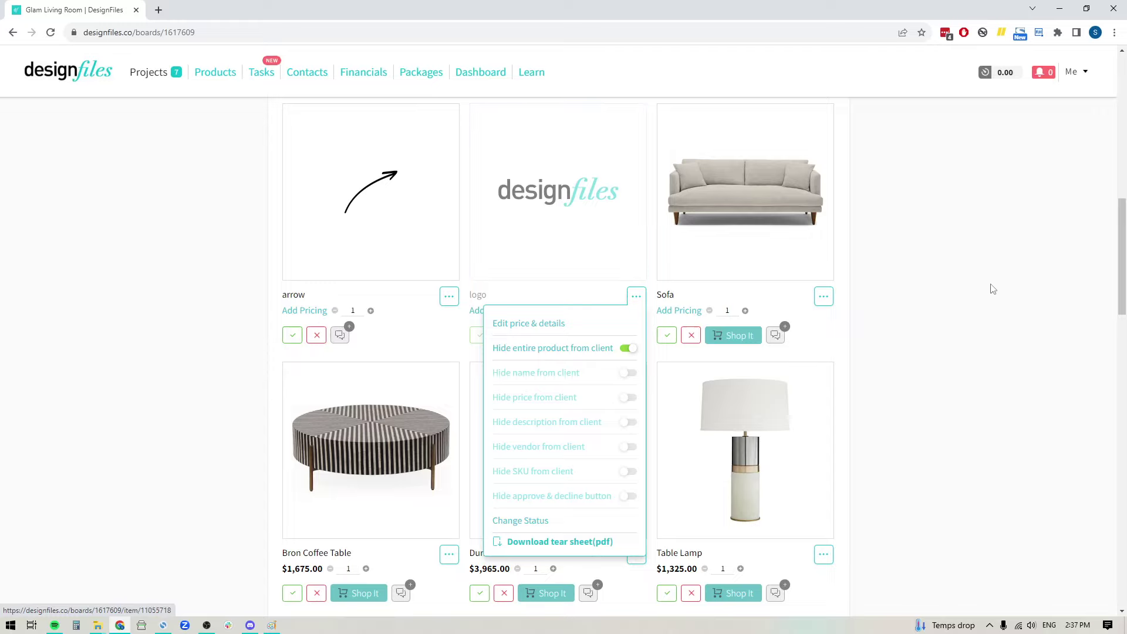
# - Turn off hiding the entire logo product from the client in the product list
pyautogui.click(636, 354)
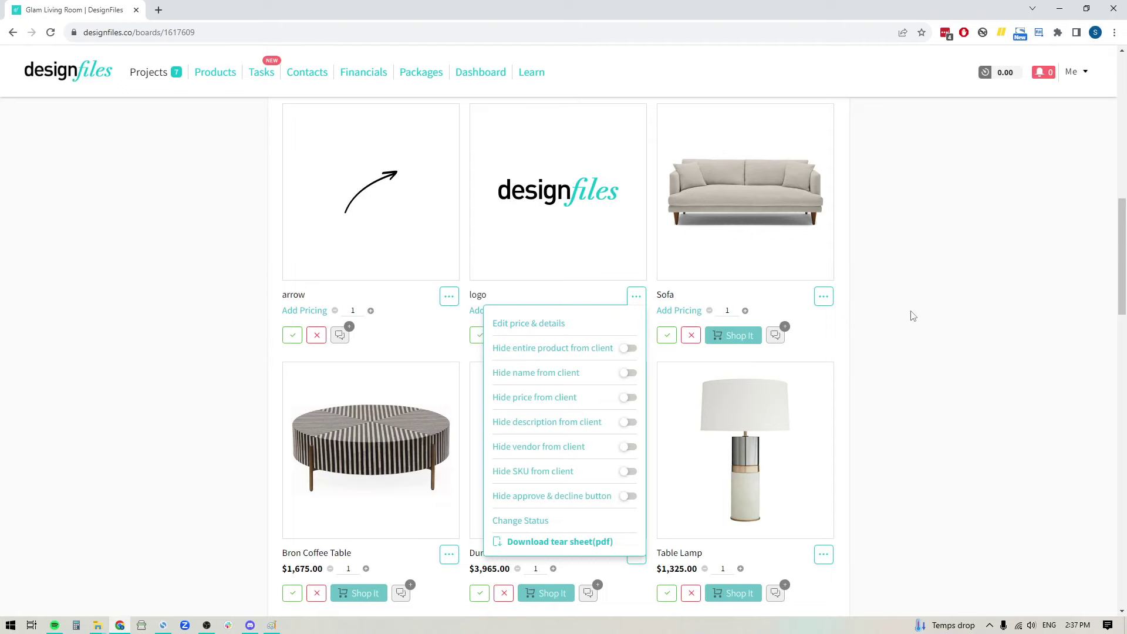
pyautogui.click(915, 284)
# - Open the design in the editor, view the Assets section of the personal library, and return to the board page
pyautogui.scroll(12, 830, 508)
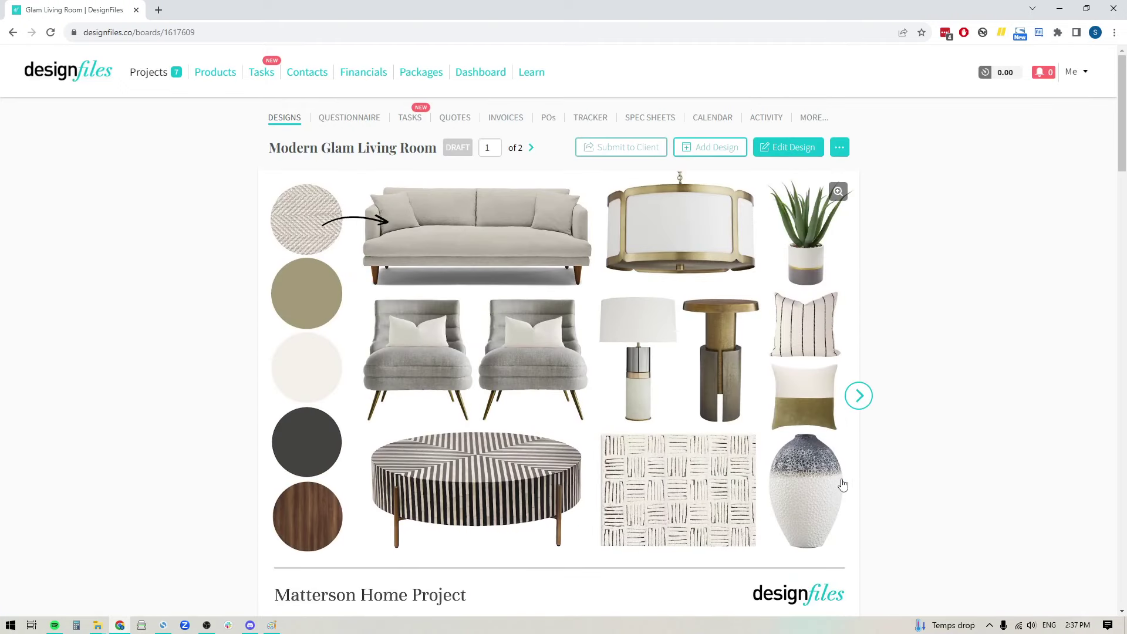
pyautogui.click(788, 147)
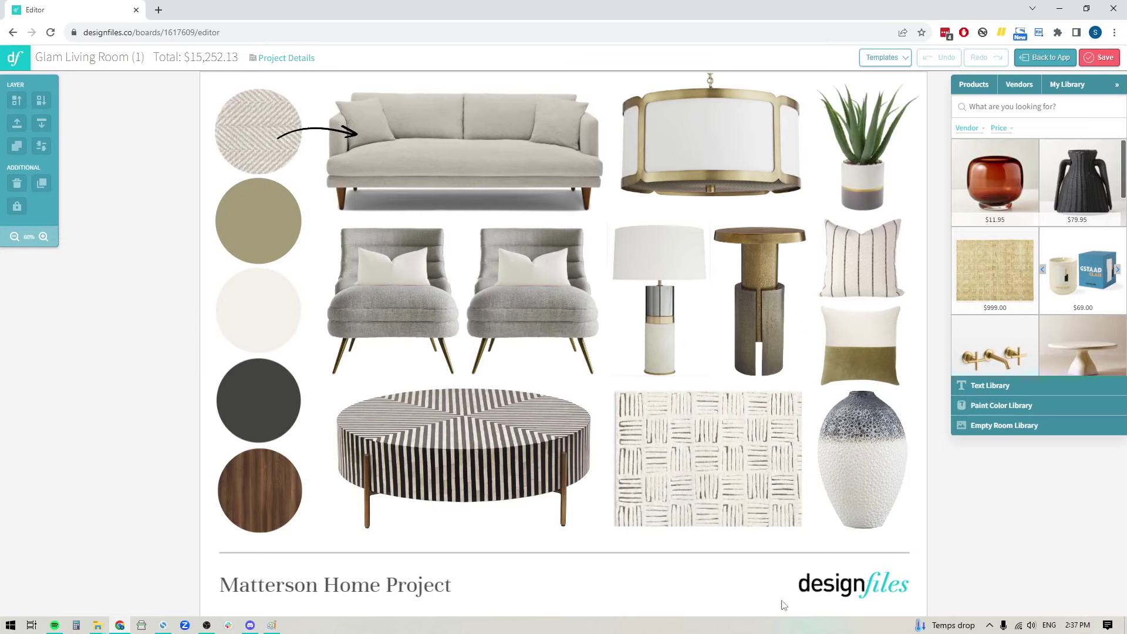
pyautogui.click(1072, 85)
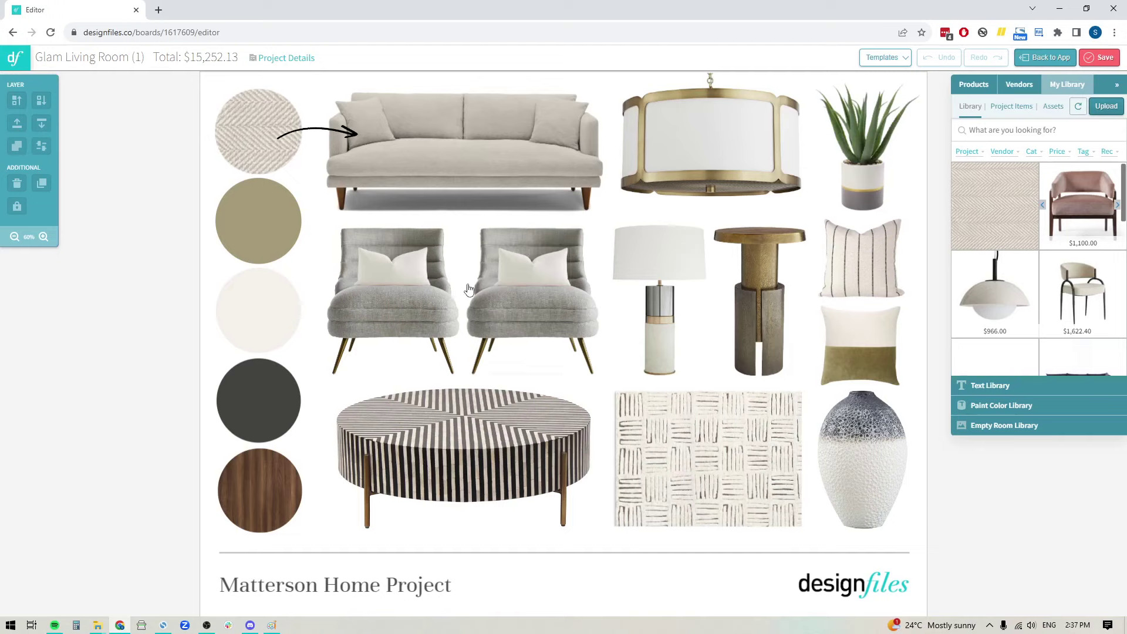
pyautogui.click(1054, 107)
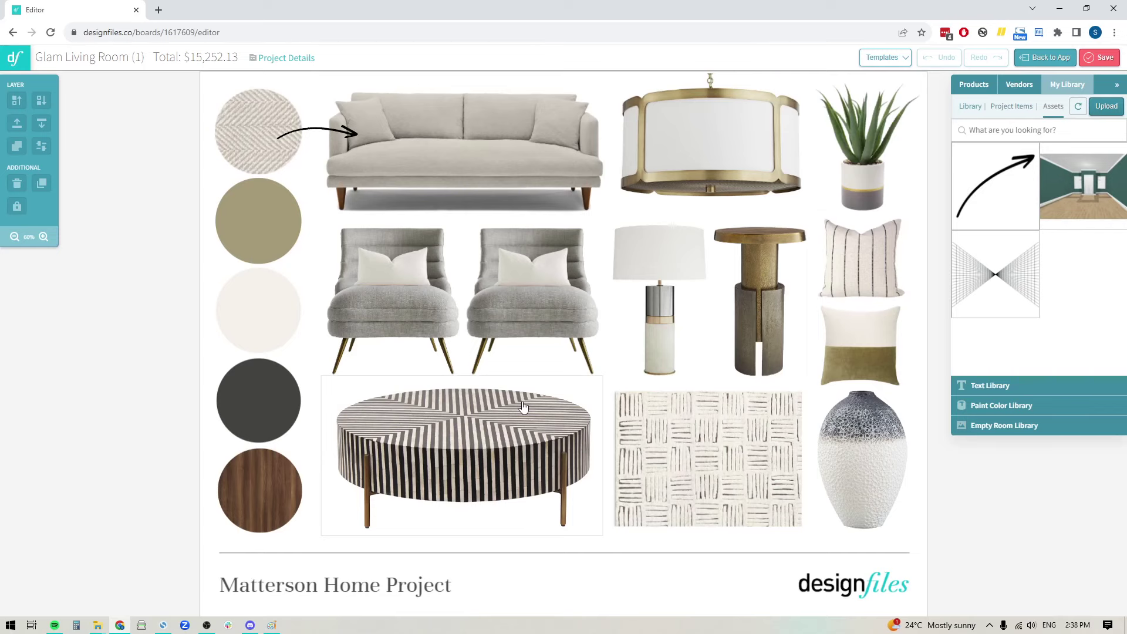
pyautogui.click(1049, 61)
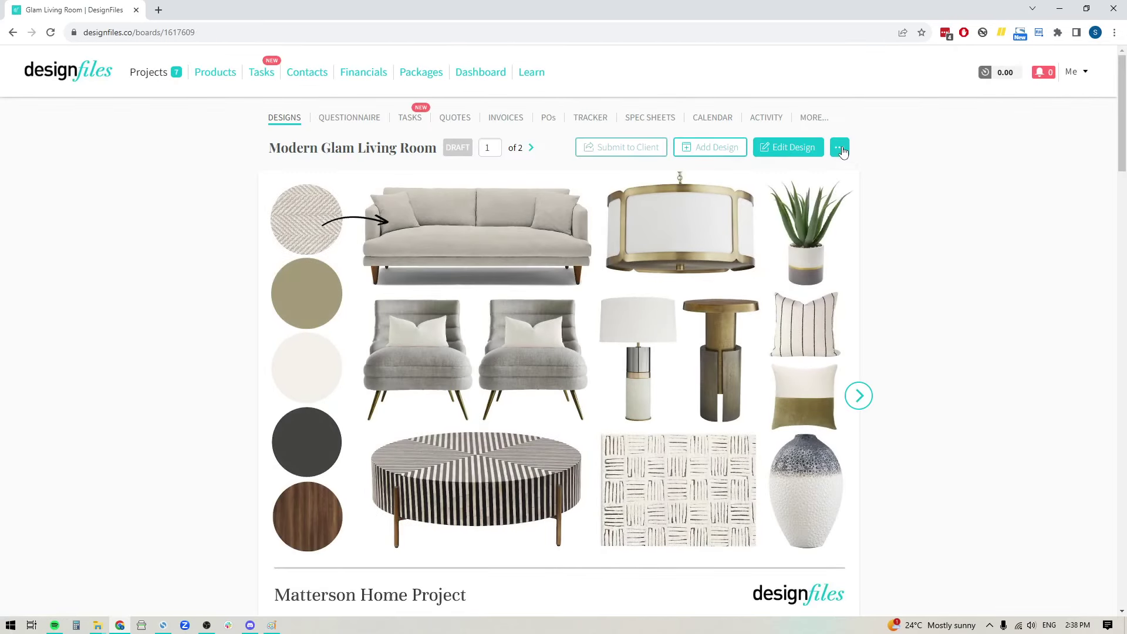
# - Duplicate the Modern Glam Living Room design and open the copy for editing
pyautogui.click(840, 149)
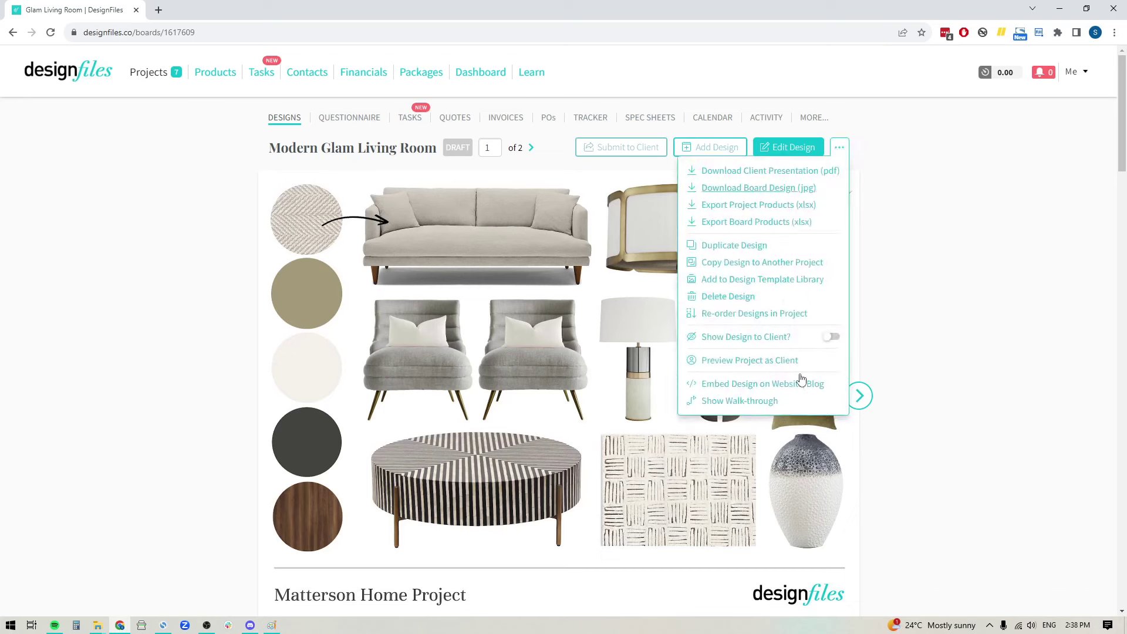
pyautogui.click(738, 251)
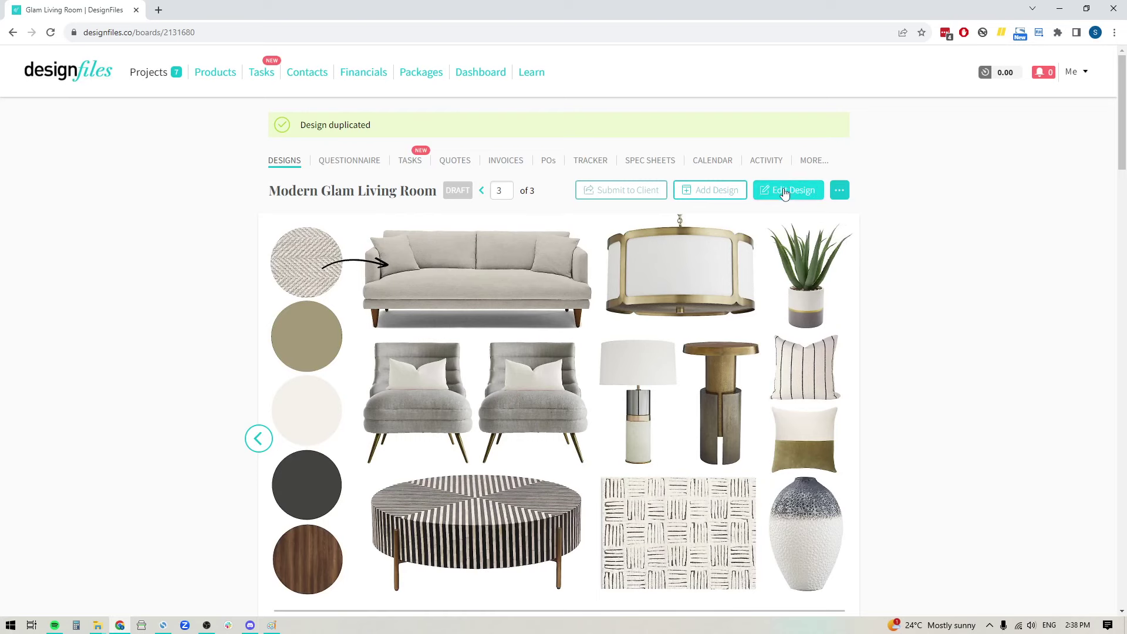
pyautogui.click(787, 189)
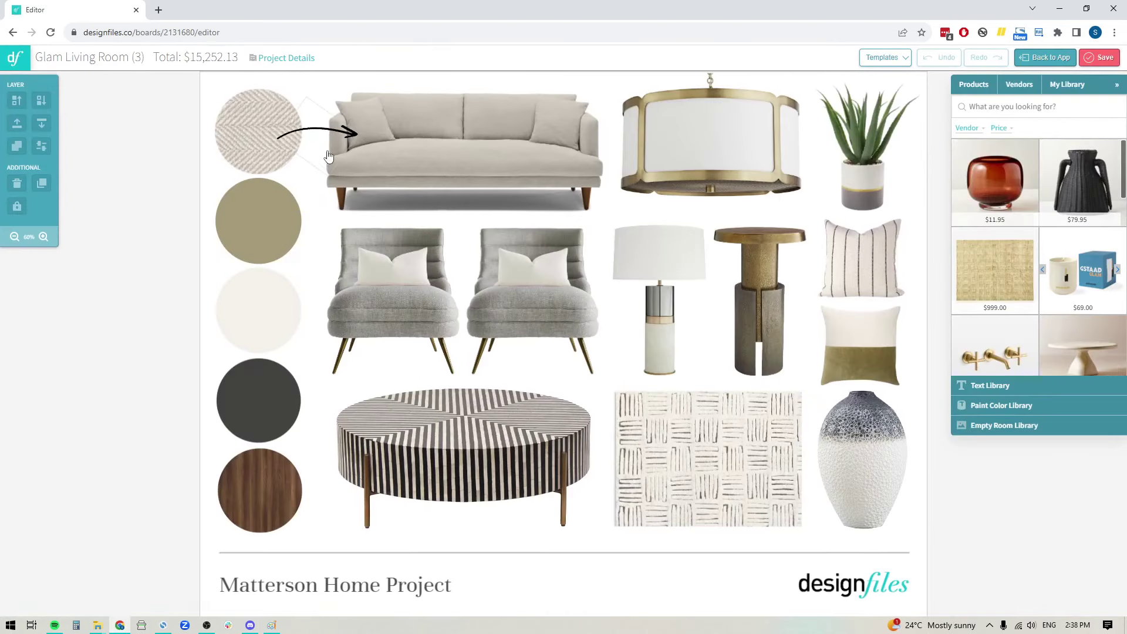
# - Delete the arrow over the sofa and the designfiles logo from the board
pyautogui.click(352, 135)
pyautogui.press('Delete')
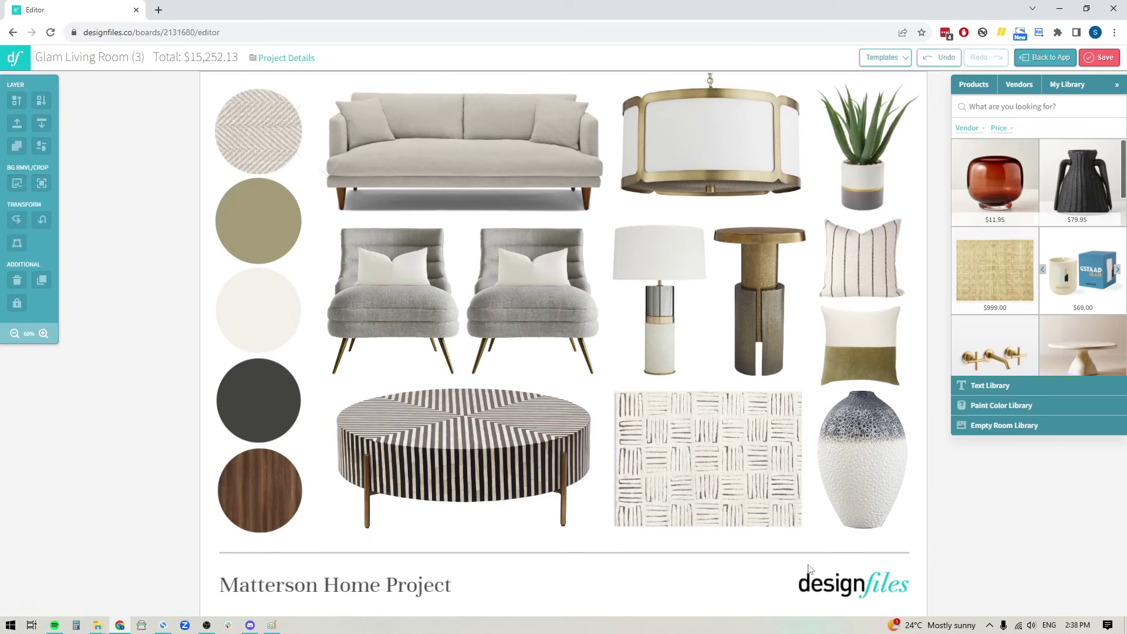
pyautogui.click(814, 587)
pyautogui.press('Delete')
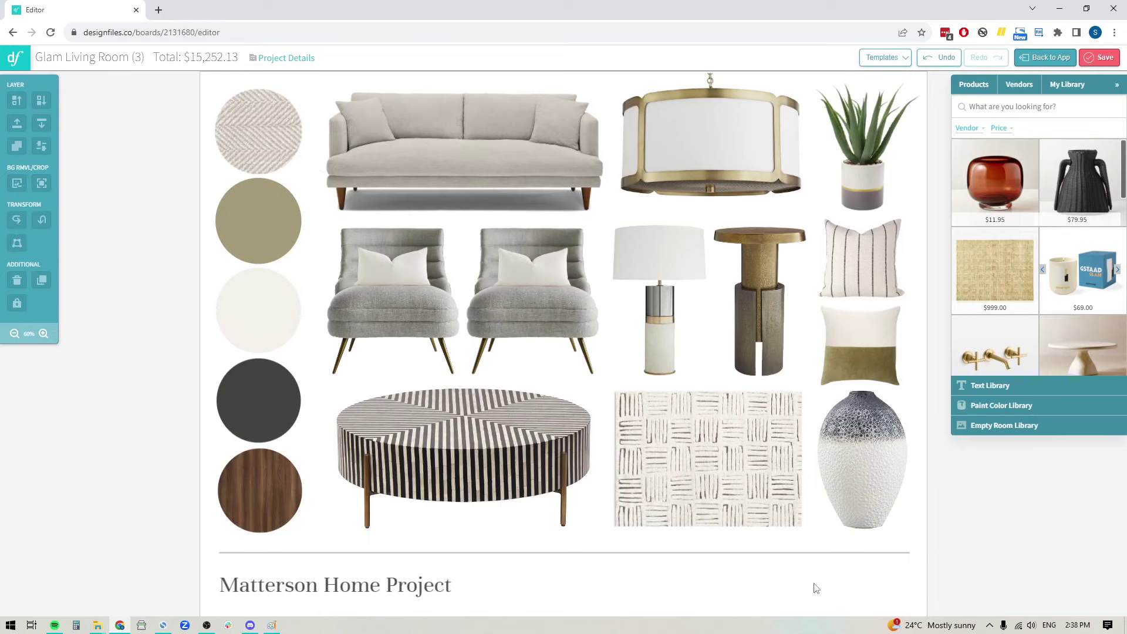
# - Upload the image "Designfiles black blue" to the library's assets and save it with the title "logo"
pyautogui.click(1073, 86)
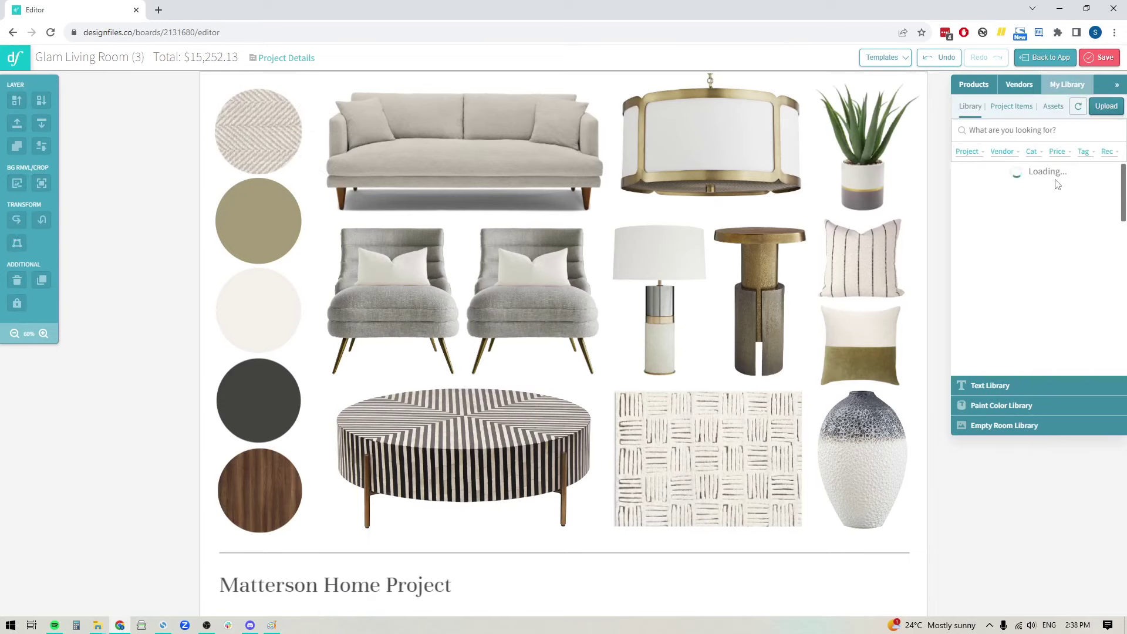
pyautogui.click(1052, 106)
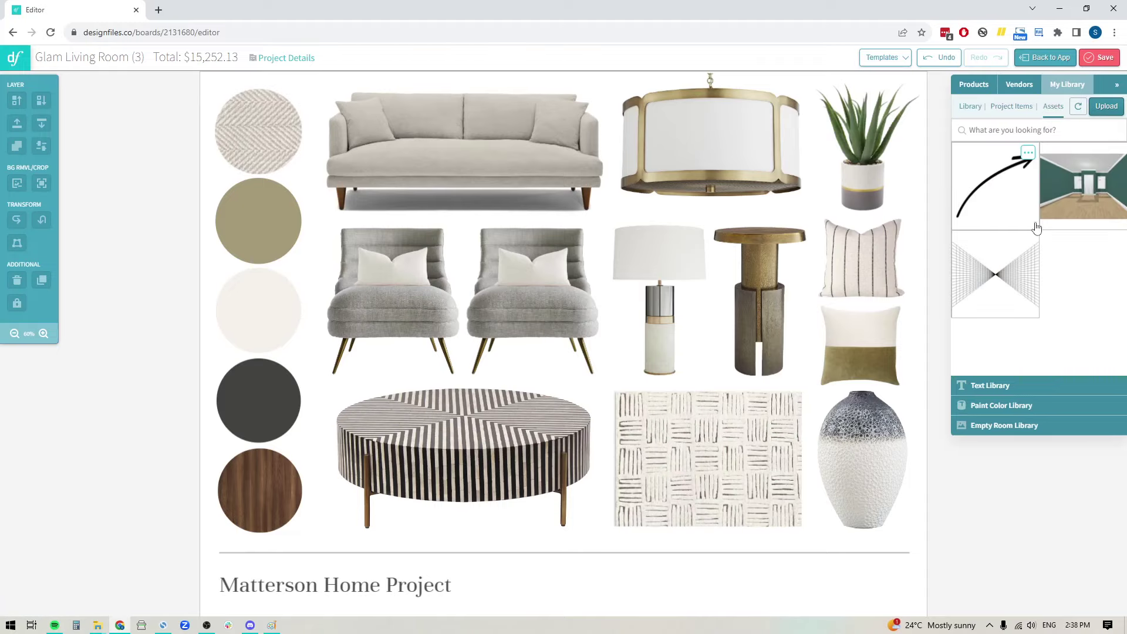
pyautogui.click(1104, 98)
pyautogui.click(607, 149)
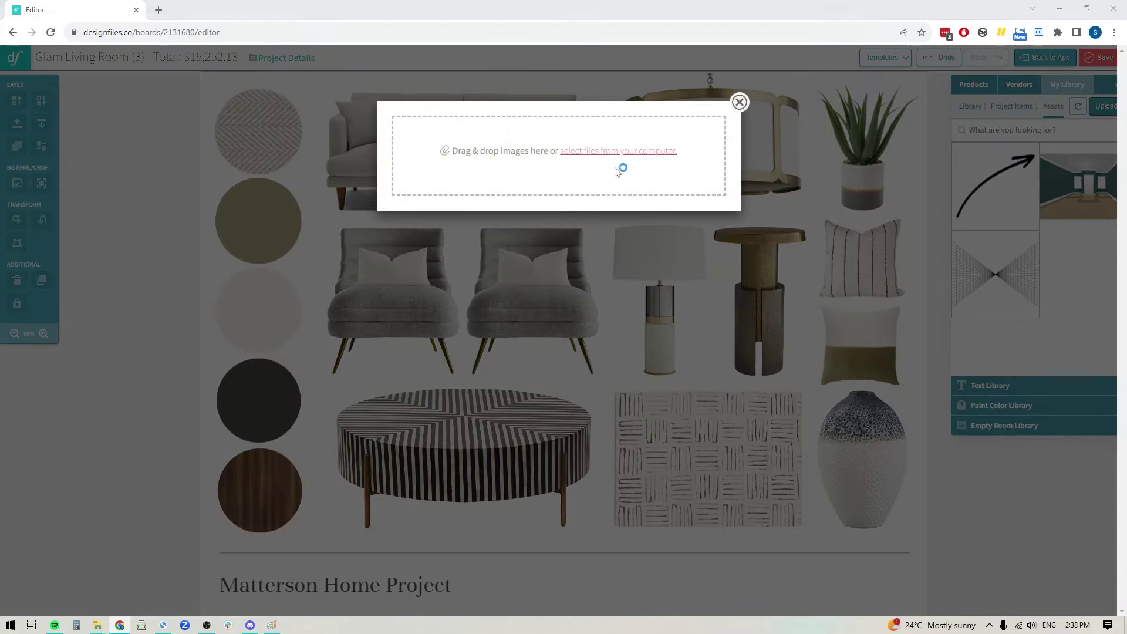
pyautogui.click(404, 114)
pyautogui.click(935, 544)
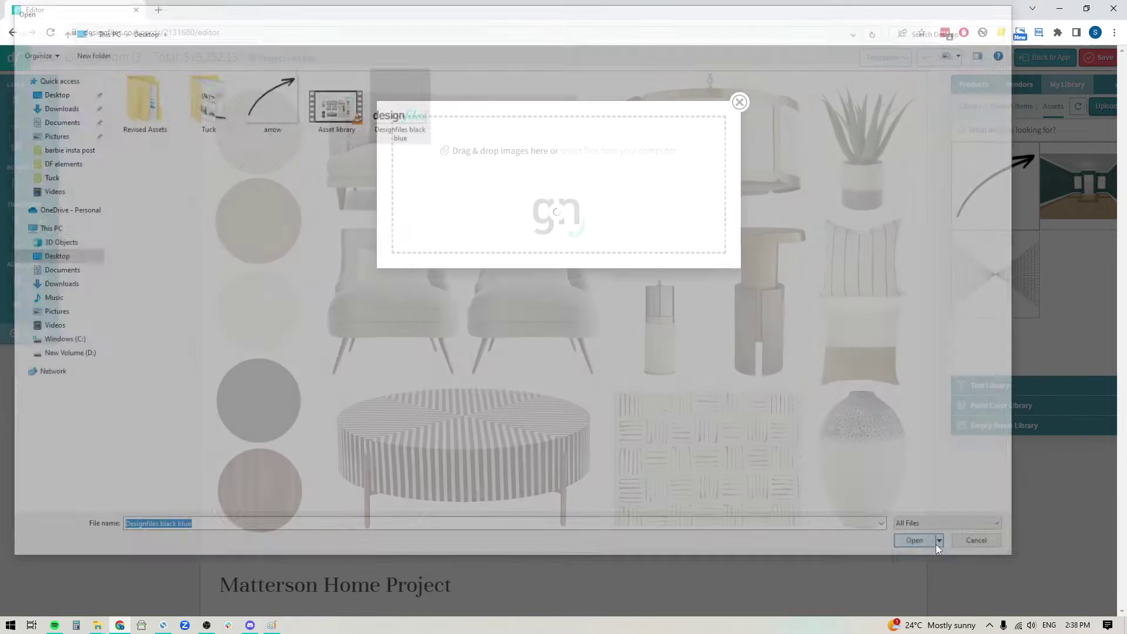
pyautogui.click(564, 281)
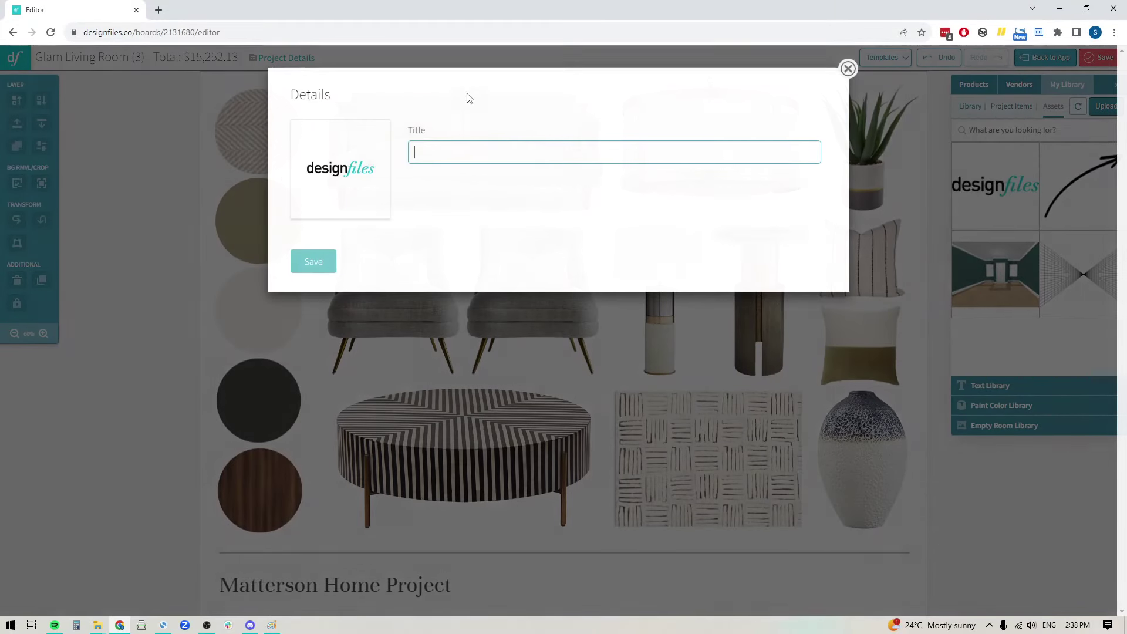
pyautogui.write('logo')
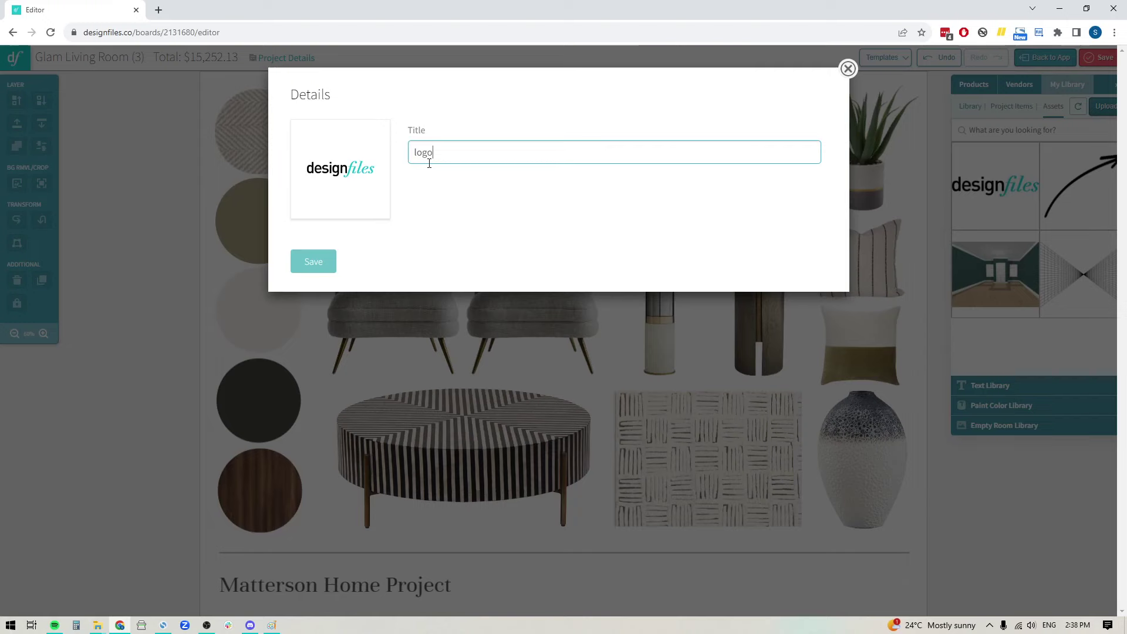
pyautogui.click(301, 270)
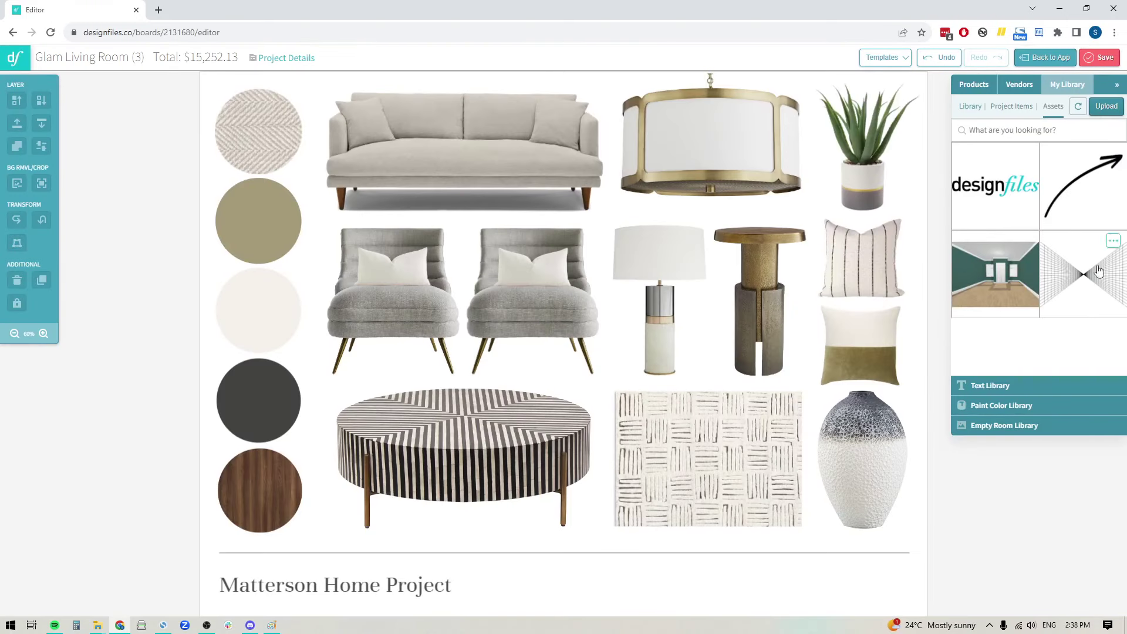
# - Add the arrow asset to the board so that it points from the herringbone swatch to the sofa
pyautogui.moveTo(1080, 190); pyautogui.dragTo(478, 235)
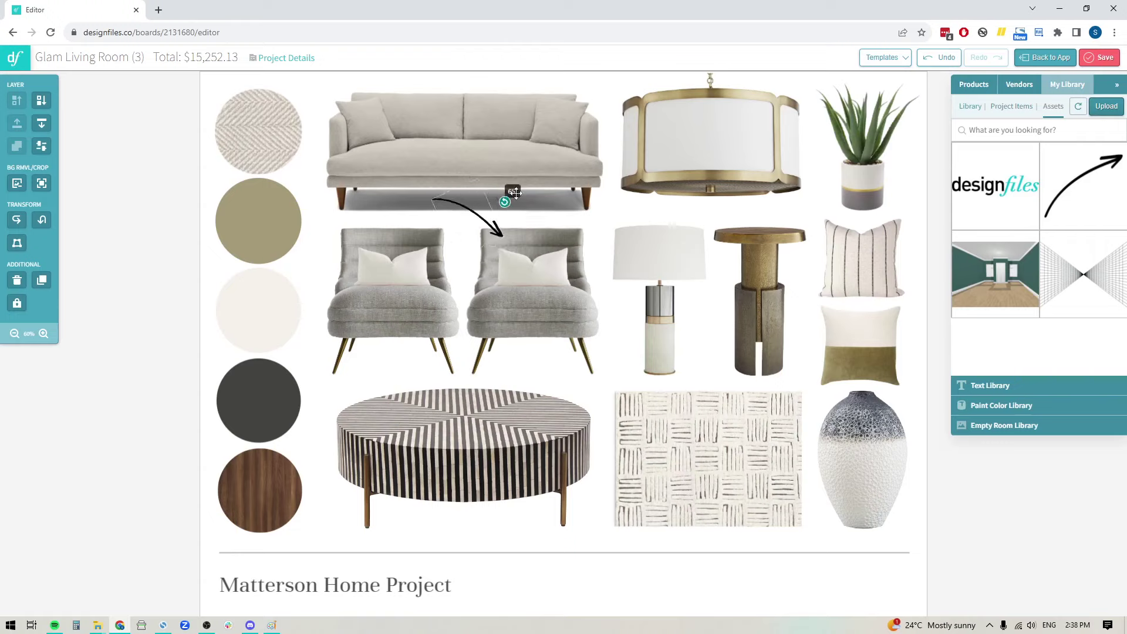
pyautogui.moveTo(514, 193); pyautogui.dragTo(337, 134)
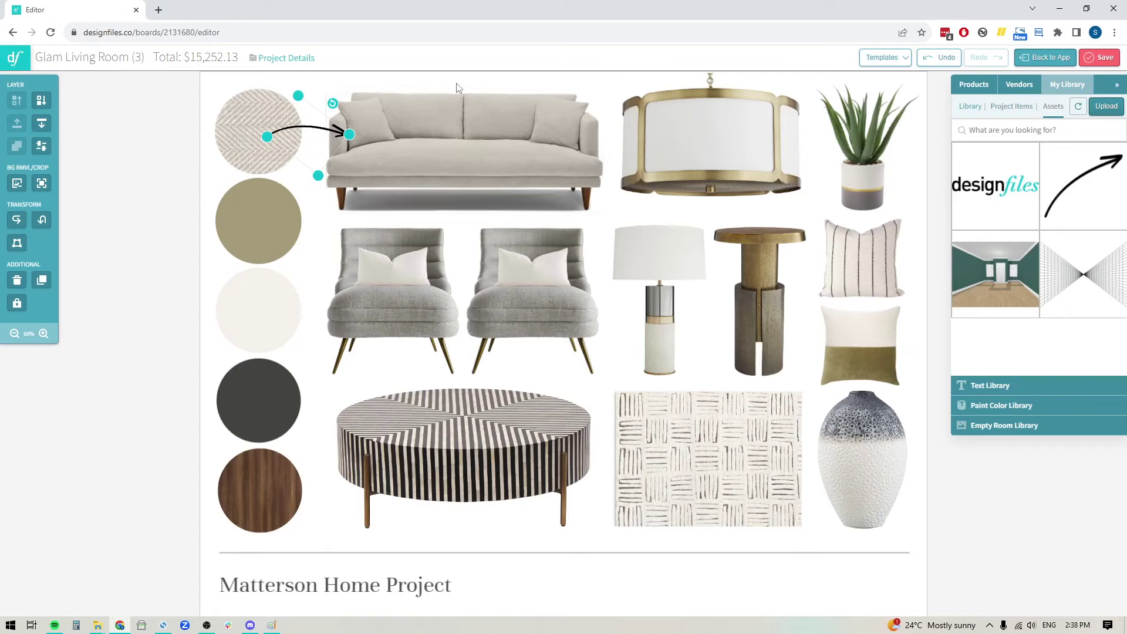
# - Place the logo asset in the board's lower-right corner, save the design and return to the board page
pyautogui.moveTo(979, 199); pyautogui.dragTo(789, 600)
pyautogui.moveTo(773, 558); pyautogui.dragTo(871, 586)
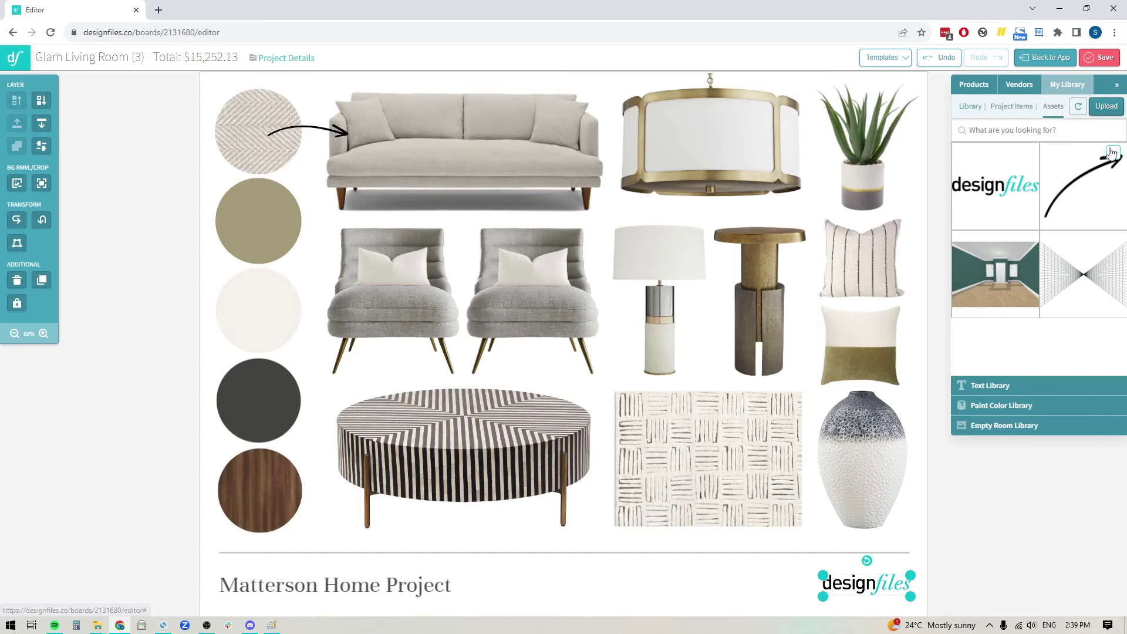
pyautogui.click(1104, 58)
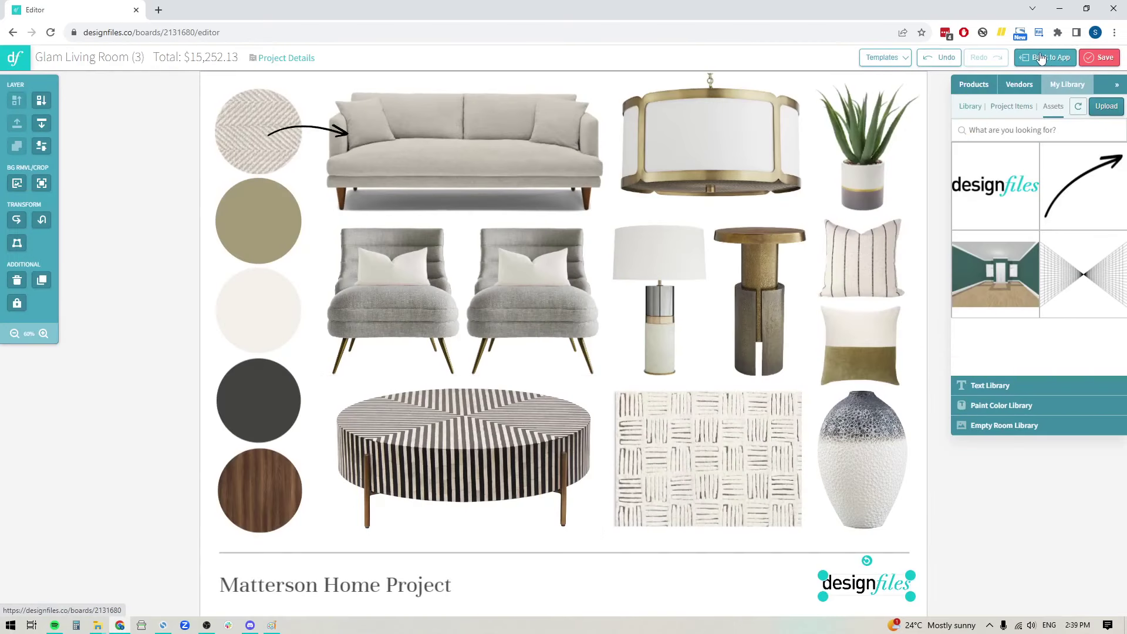
pyautogui.click(1059, 60)
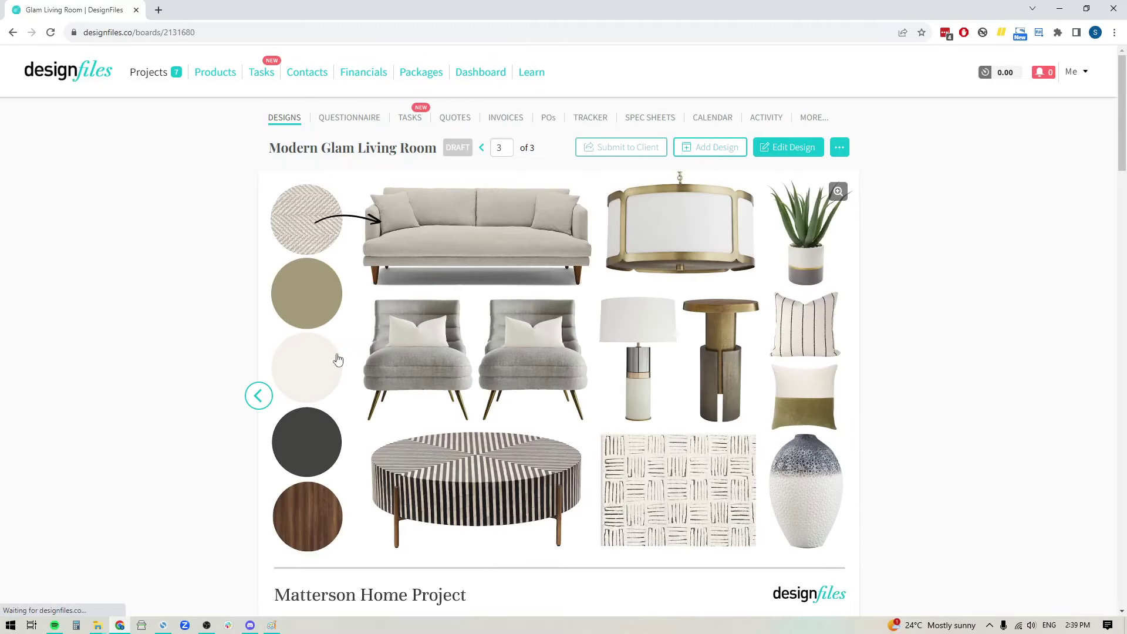
# - Check the board's product list for the arrow and logo assets
pyautogui.scroll(-2, 601, 345)
pyautogui.scroll(-8, 601, 345)
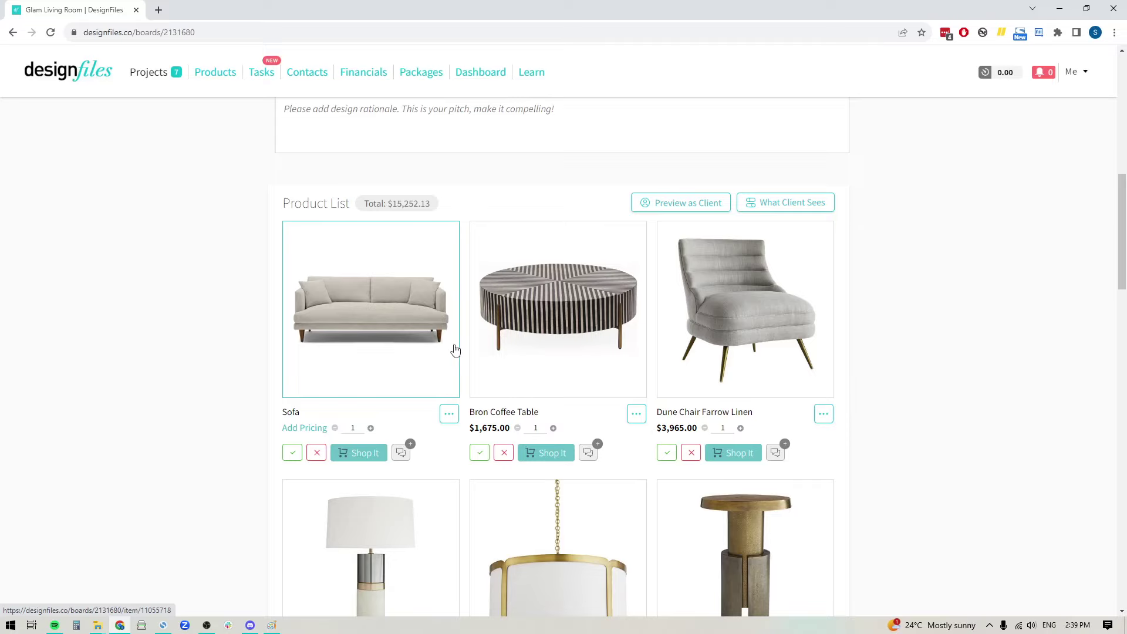
pyautogui.scroll(-5, 461, 346)
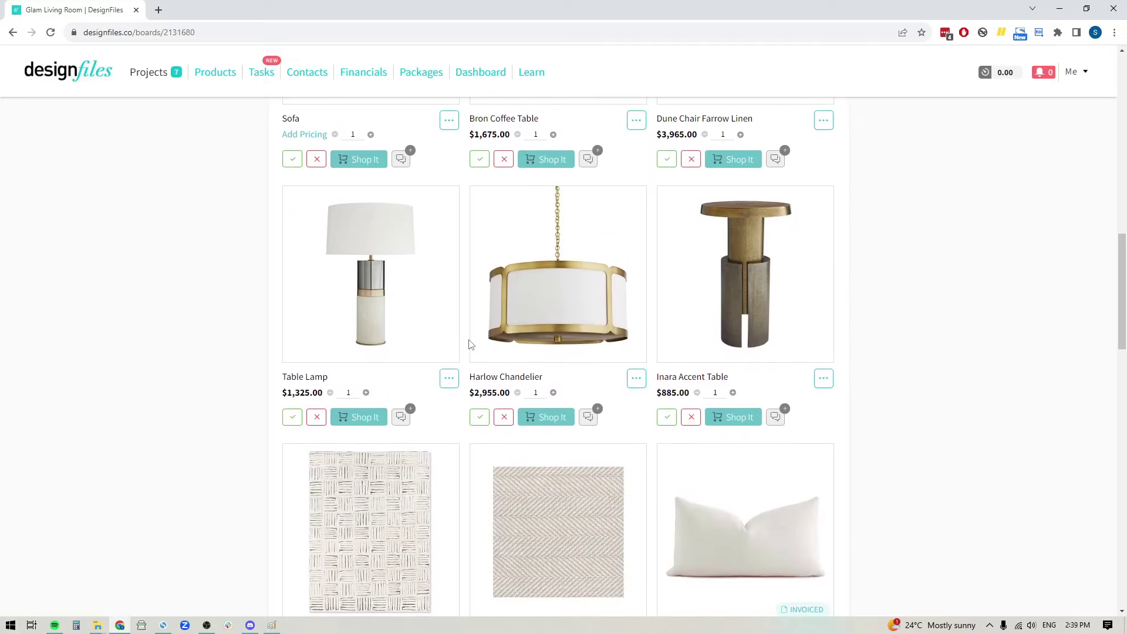
pyautogui.scroll(4, 470, 345)
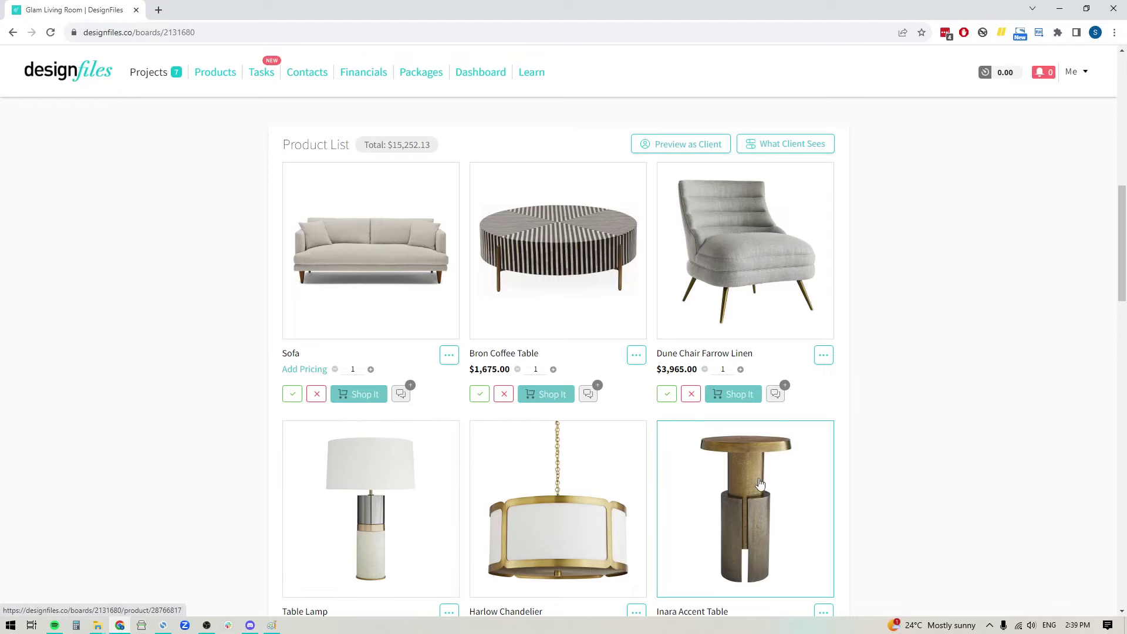
pyautogui.scroll(10, 759, 483)
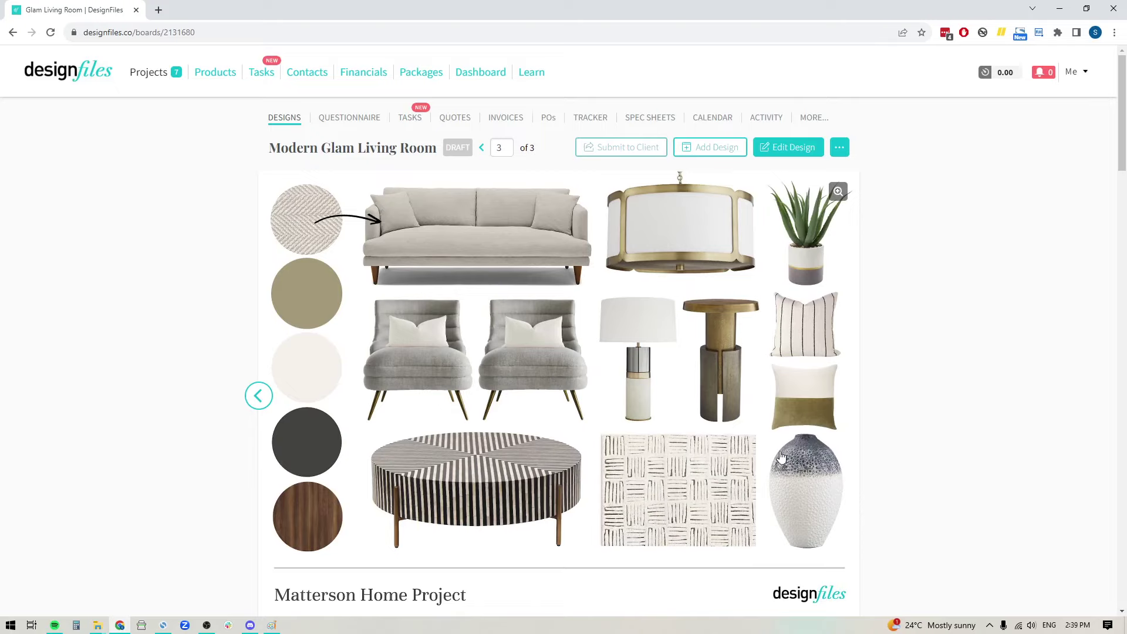
# - Reopen the design in the editor and view the details of the logo in the library's assets
pyautogui.click(792, 147)
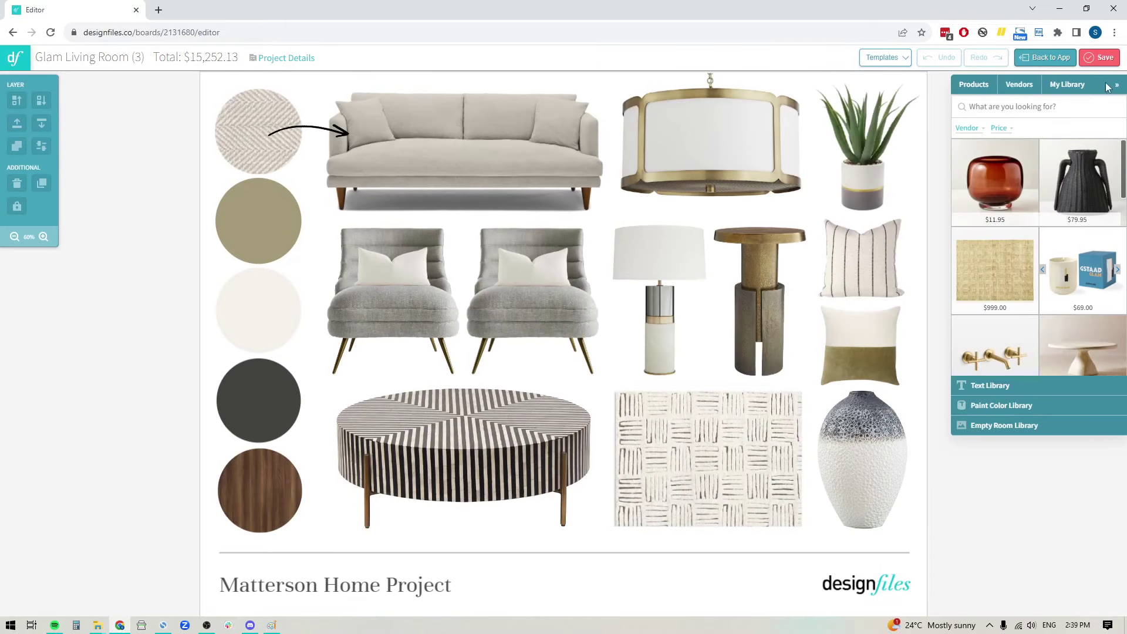
pyautogui.click(1066, 83)
pyautogui.click(1052, 107)
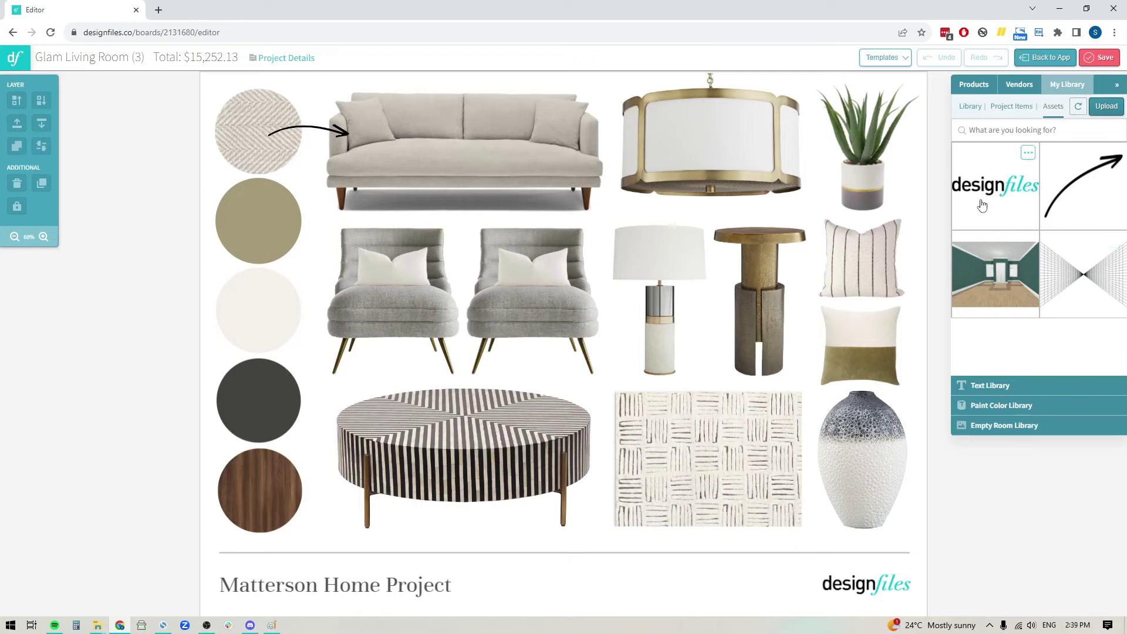
pyautogui.moveTo(1004, 154)
pyautogui.click(1029, 154)
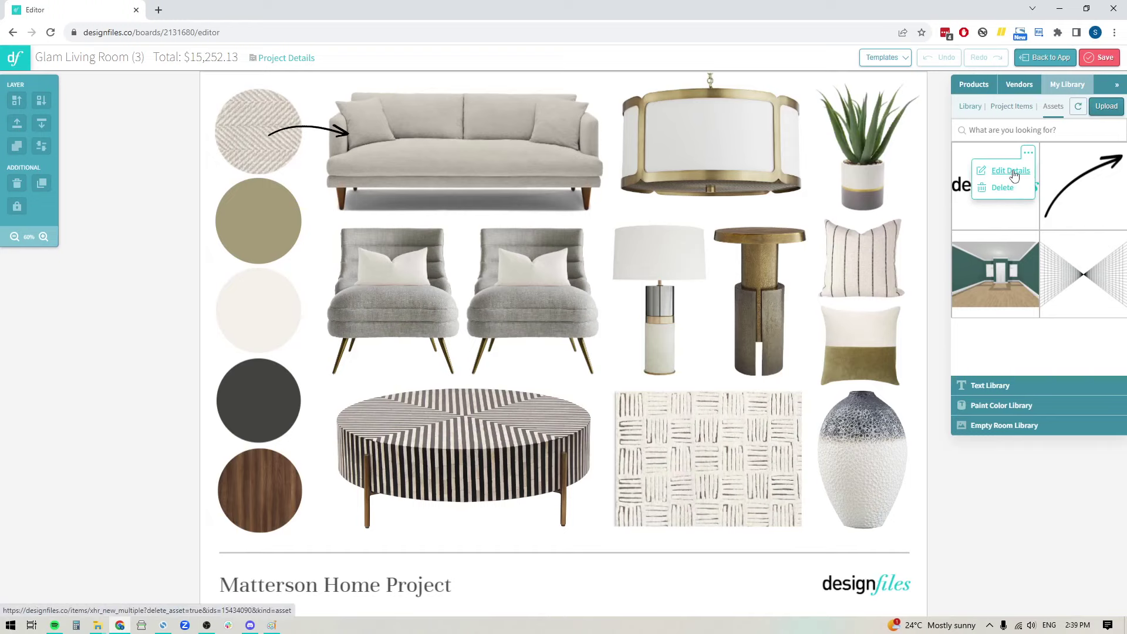
pyautogui.click(1010, 170)
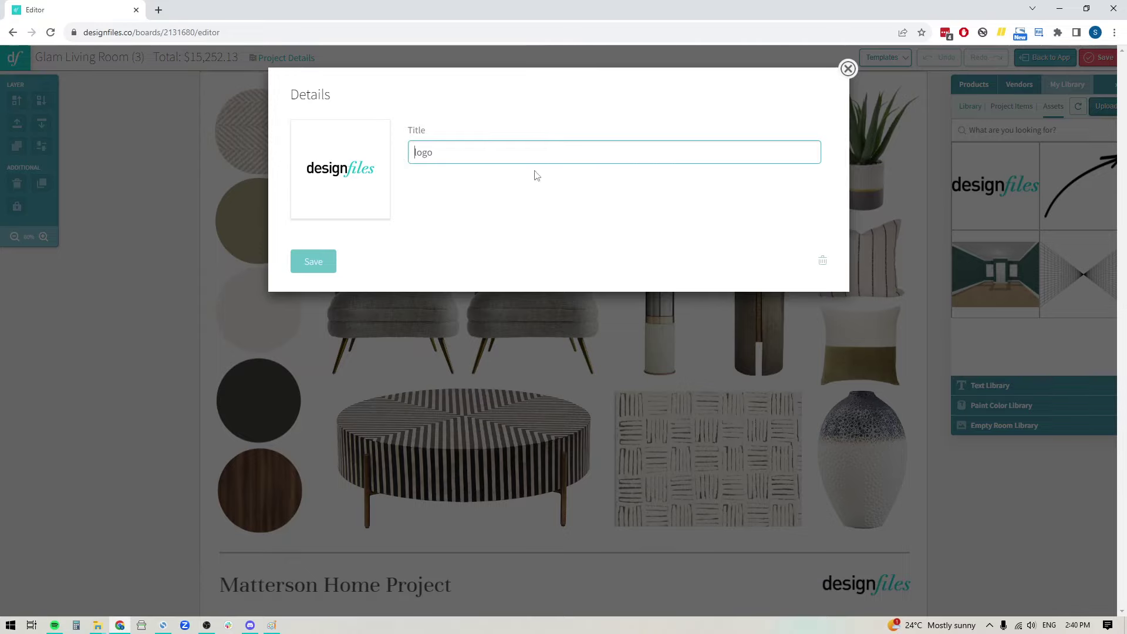
pyautogui.click(847, 69)
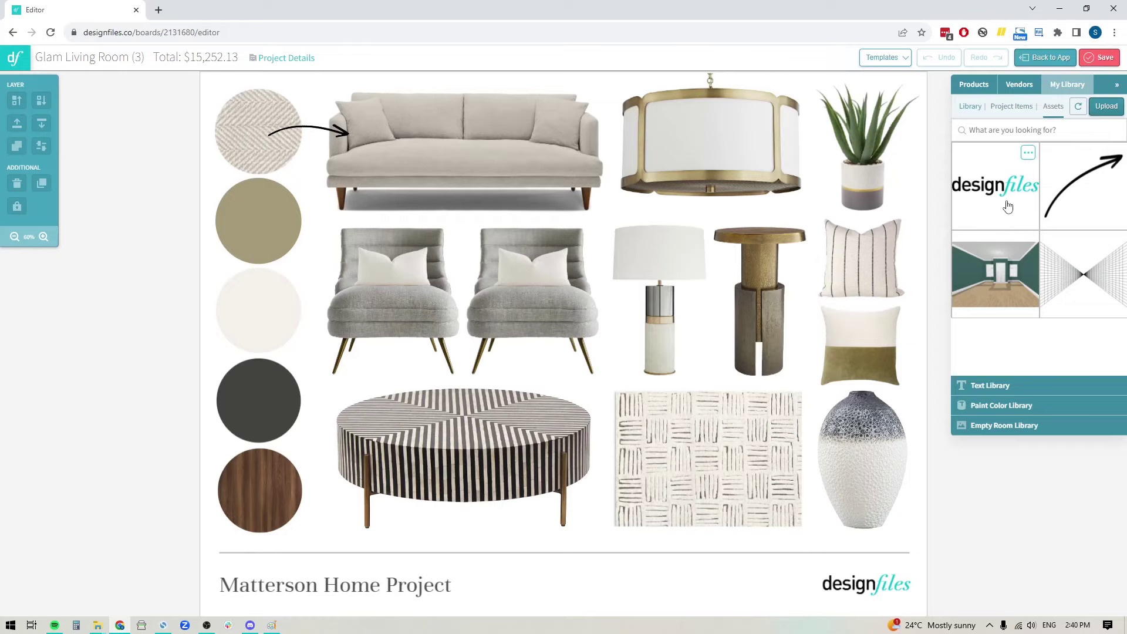
# - Return to the board page and view the client visibility options of the Bron Coffee Table
pyautogui.click(1045, 61)
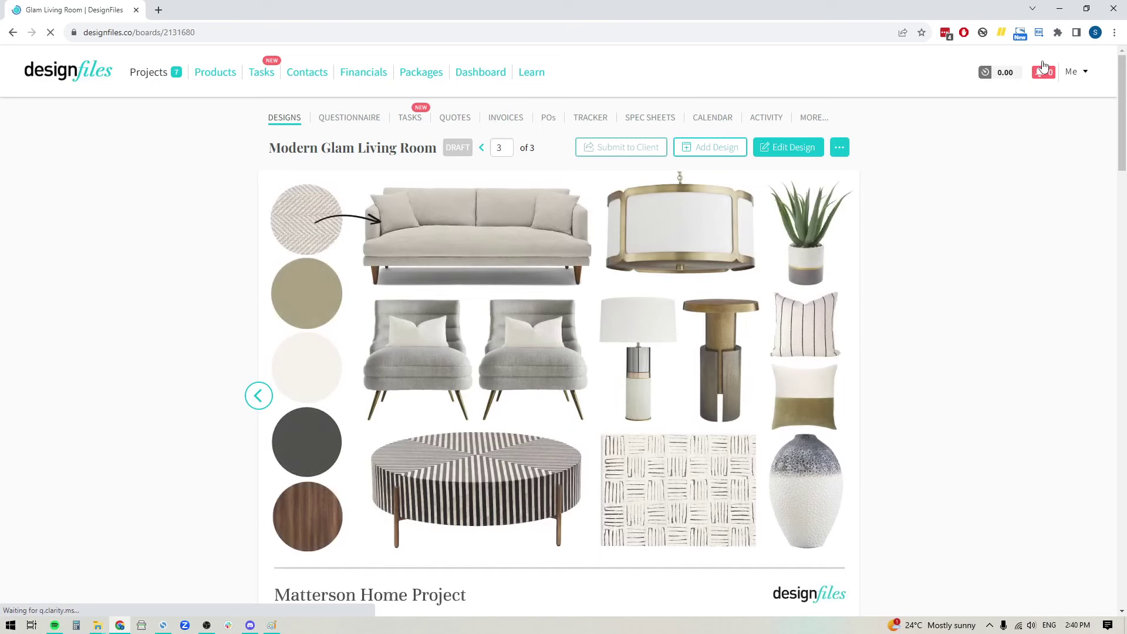
pyautogui.scroll(-3, 415, 392)
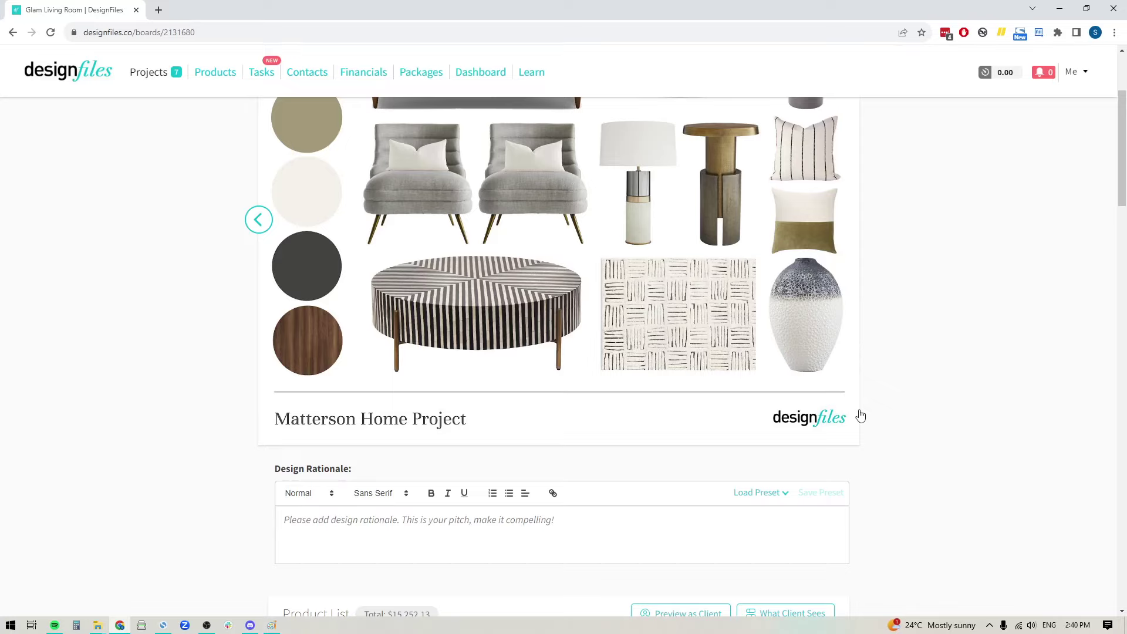
pyautogui.scroll(-5, 592, 435)
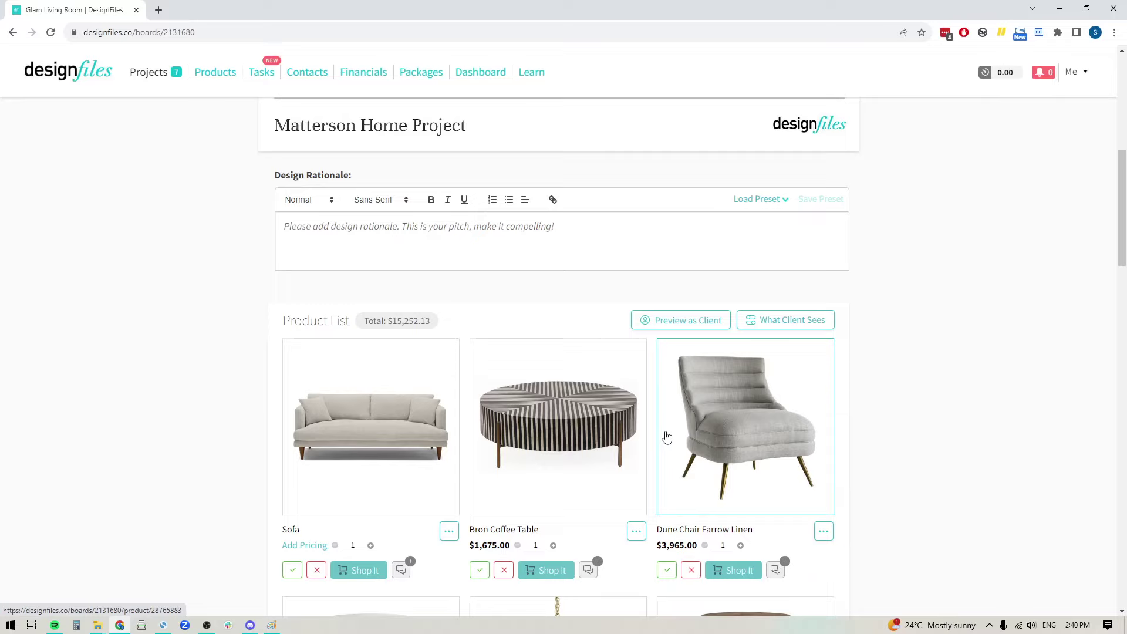
pyautogui.scroll(-1, 645, 436)
pyautogui.click(636, 472)
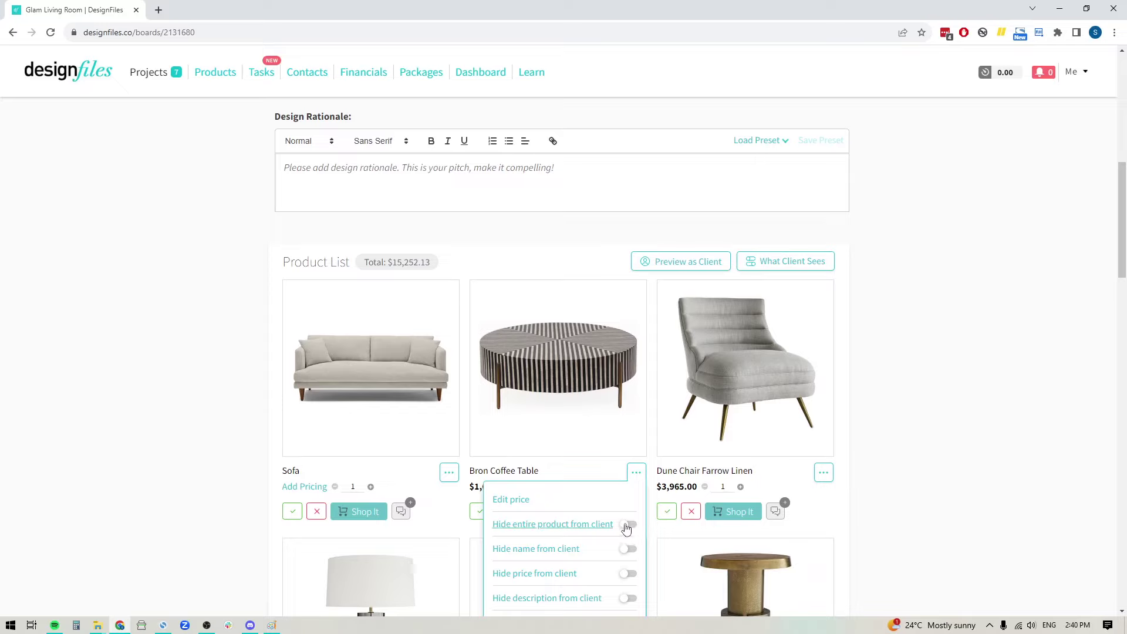
pyautogui.click(970, 440)
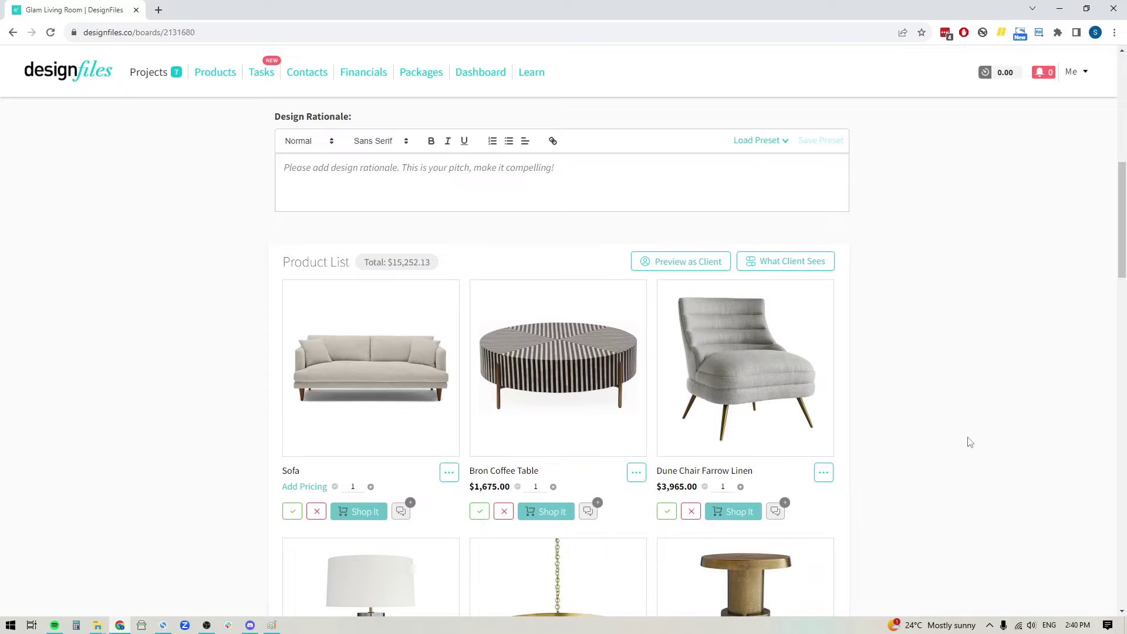